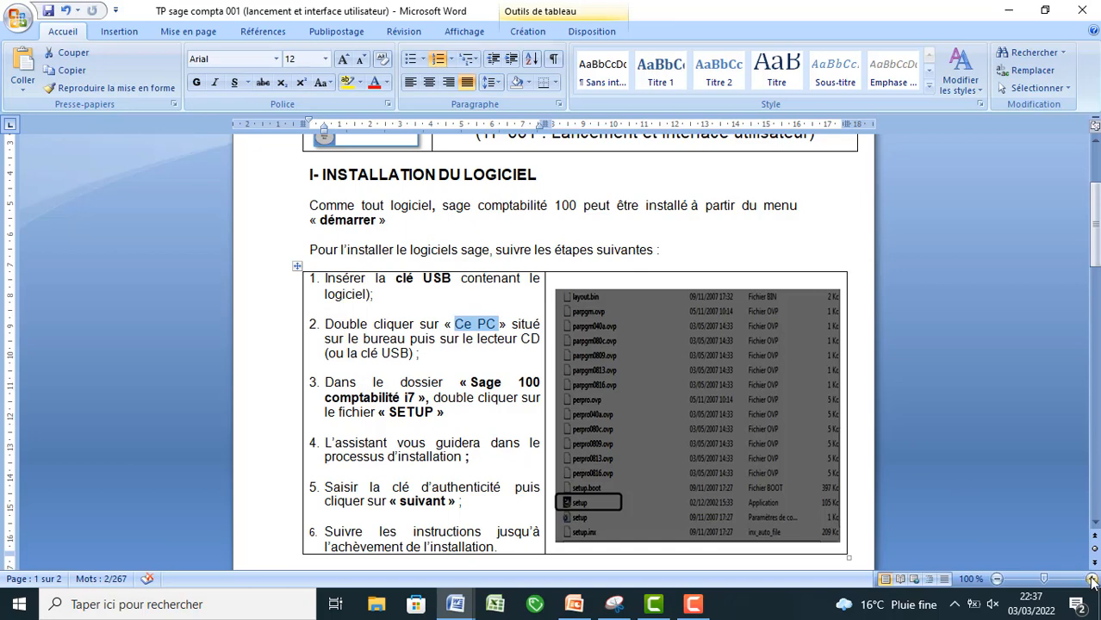
# Read the numbered installation steps in section I of the document, down to the last instruction on completing the installation.
pyautogui.click(1092, 579)
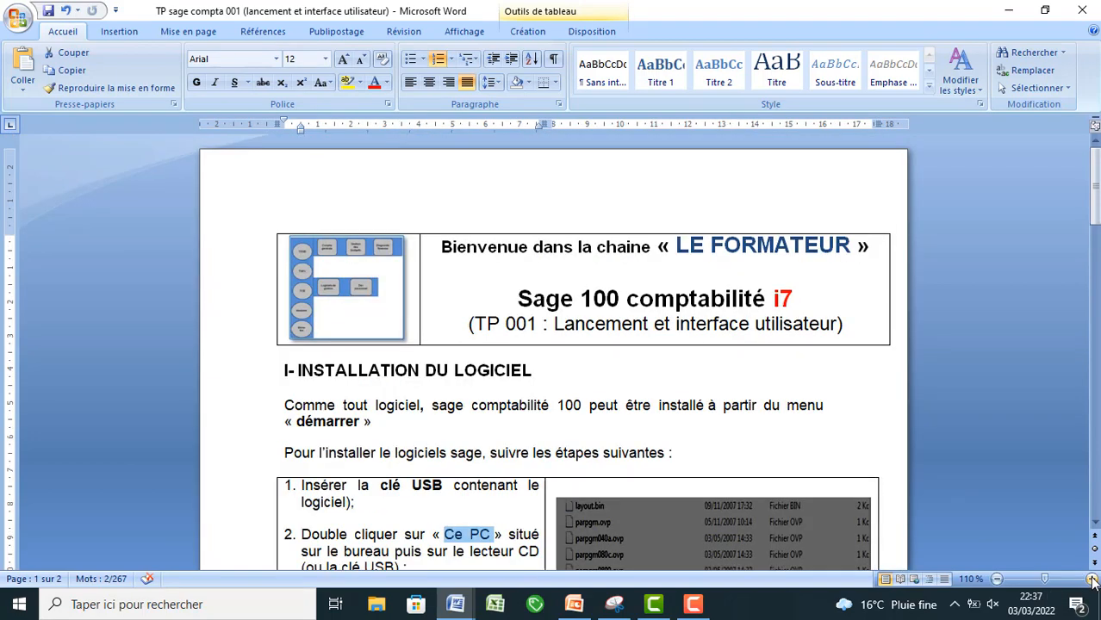
pyautogui.press('Down')
pyautogui.press('Down')
pyautogui.press('Down')
pyautogui.press('Down')
pyautogui.press('Down')
pyautogui.press('Down')
pyautogui.press('Down')
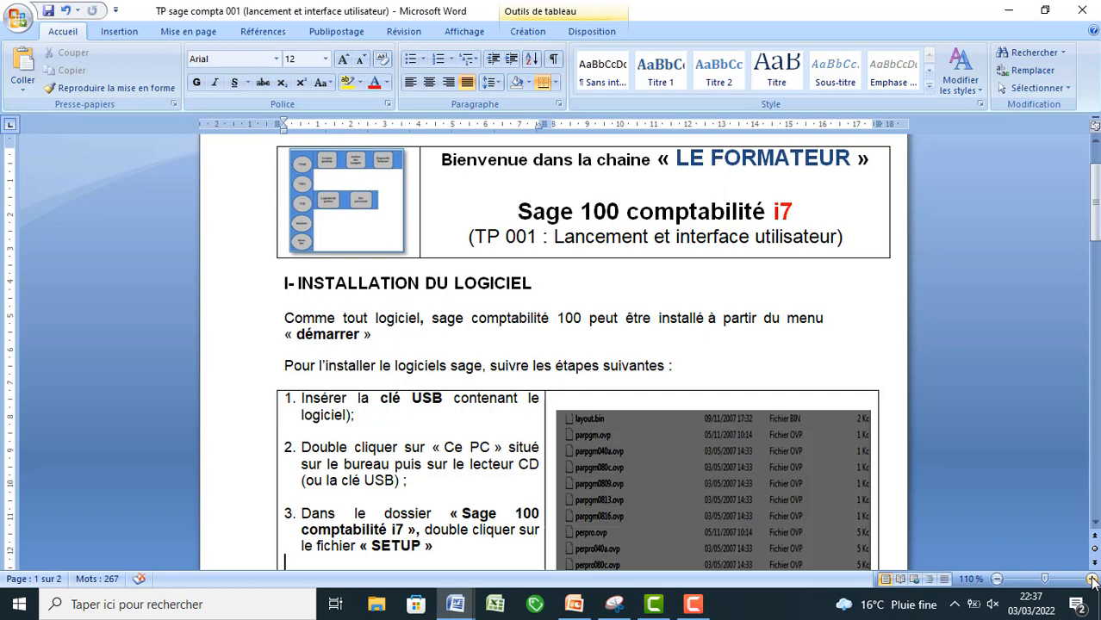
pyautogui.write(';')
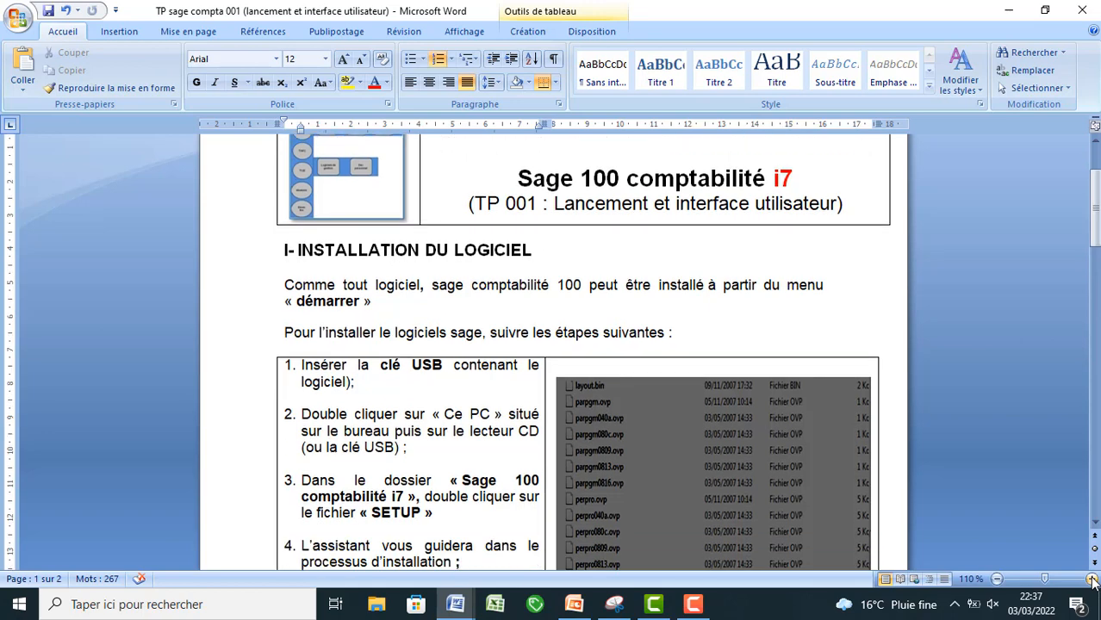
pyautogui.press('Return')
pyautogui.write("Saisir la clé d'authenticité puis cliquer sur « suivant » ;")
pyautogui.press('Return')
pyautogui.write("Suivre les instructions jusqu'à l'achèvement de l'installation.")
pyautogui.press('Down')
pyautogui.press('Down')
pyautogui.press('Down')
pyautogui.press('Down')
pyautogui.press('Down')
pyautogui.press('Down')
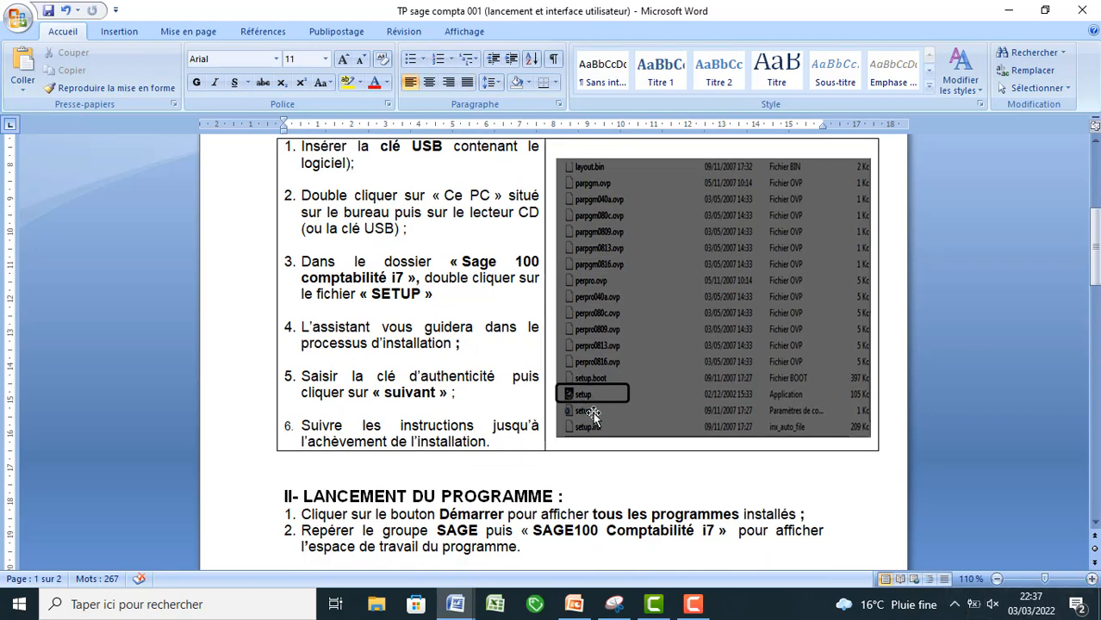
# Read the section II instructions on launching the program through the SAGE group.
pyautogui.press('Down')
pyautogui.press('Down')
pyautogui.press('Down')
pyautogui.press('Down')
pyautogui.press('Down')
pyautogui.press('Down')
pyautogui.press('Down')
pyautogui.press('Down')
pyautogui.press('Down')
pyautogui.press('Down')
pyautogui.press('Down')
pyautogui.press('Down')
pyautogui.press('Down')
pyautogui.press('Down')
pyautogui.press('Down')
pyautogui.press('Down')
pyautogui.press('Down')
pyautogui.press('Down')
pyautogui.press('Down')
pyautogui.press('Down')
pyautogui.press('Down')
pyautogui.press('Down')
pyautogui.press('Down')
pyautogui.press('Down')
pyautogui.press('Down')
pyautogui.press('Up')
pyautogui.press('Up')
pyautogui.press('Up')
pyautogui.press('Up')
pyautogui.press('Up')
pyautogui.press('Up')
pyautogui.press('Up')
pyautogui.press('Up')
pyautogui.press('Up')
pyautogui.press('Up')
pyautogui.press('Up')
pyautogui.press('Up')
pyautogui.press('Up')
pyautogui.press('Up')
pyautogui.press('Up')
pyautogui.press('Up')
pyautogui.press('Up')
pyautogui.press('Up')
pyautogui.press('Up')
pyautogui.press('Up')
pyautogui.press('Up')
pyautogui.press('Up')
pyautogui.press('Up')
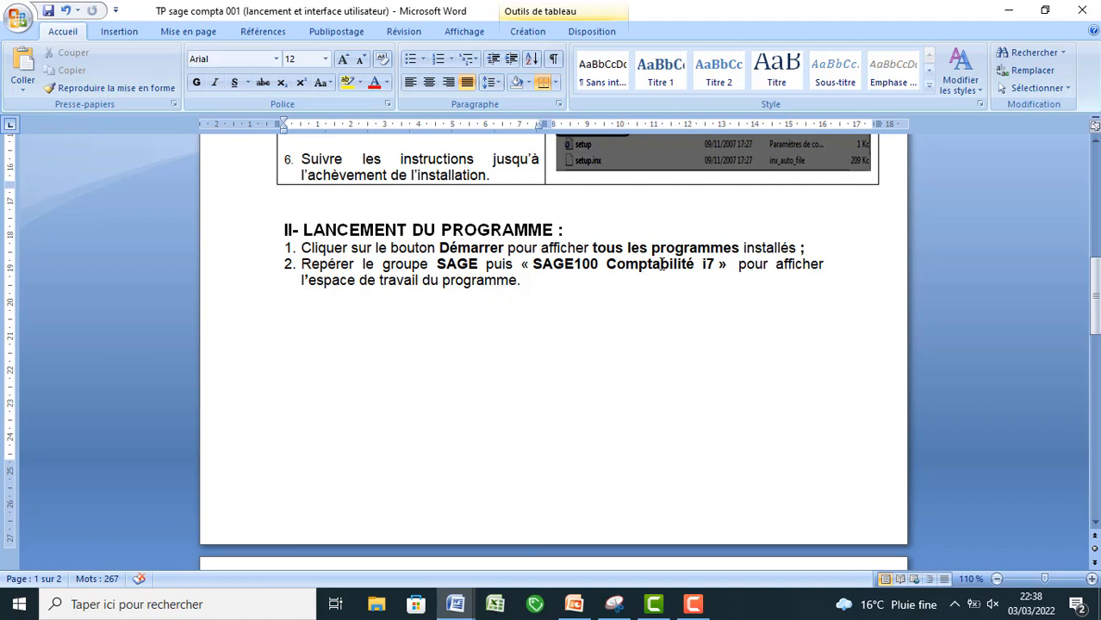
pyautogui.moveTo(605, 264); pyautogui.dragTo(349, 339)
pyautogui.click(358, 352)
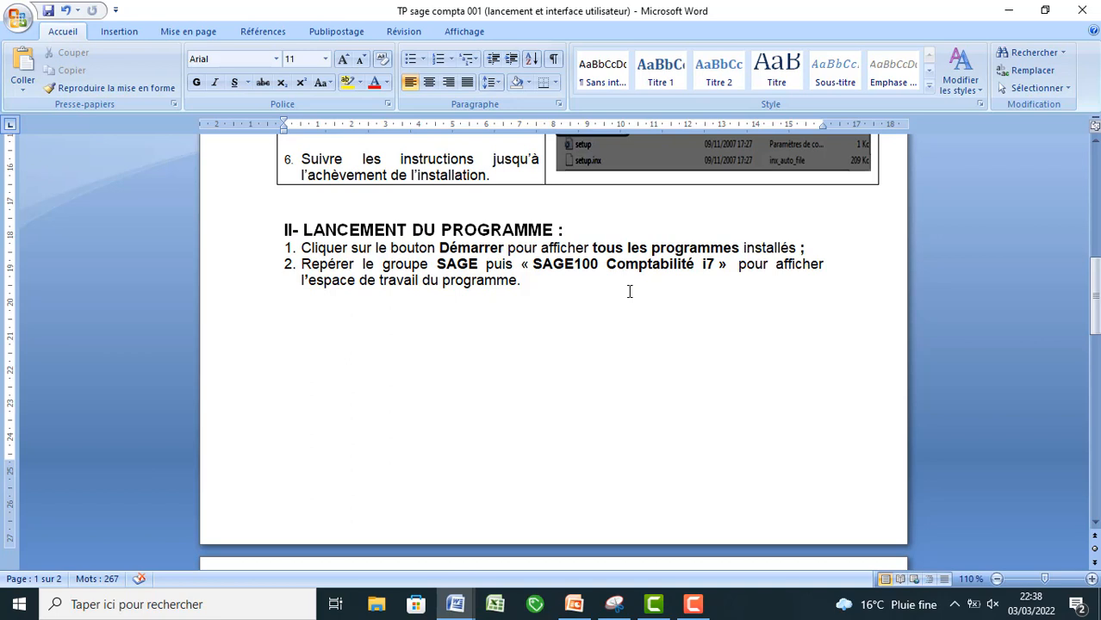
# Find Sage 100 Comptabilité i7 in the Sage group of installed programs and pin it to the taskbar.
pyautogui.click(21, 610)
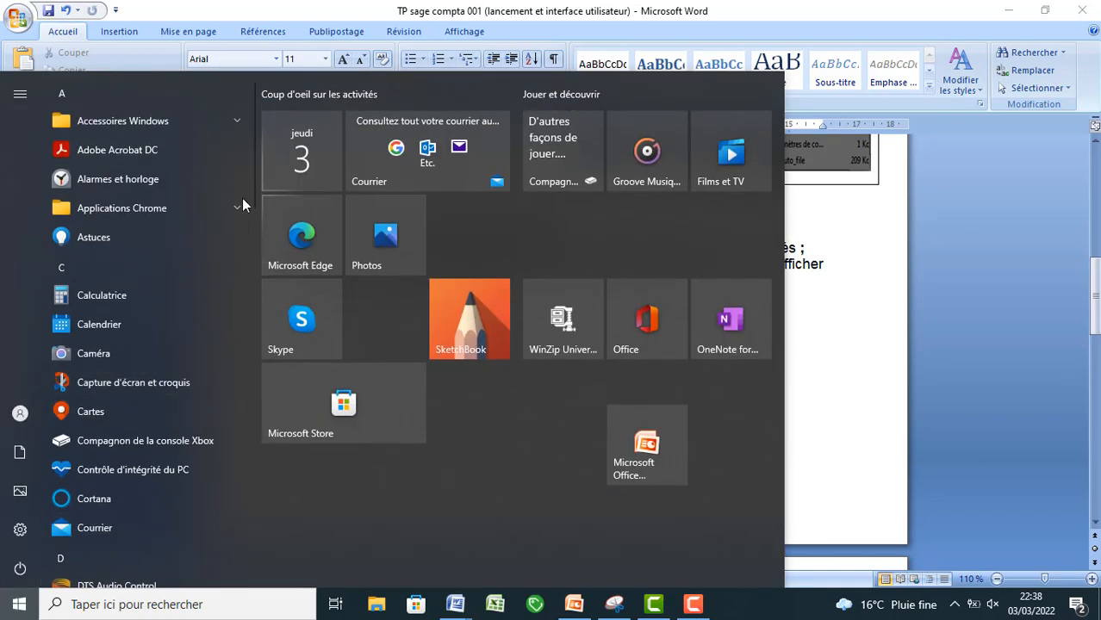
pyautogui.moveTo(254, 193)
pyautogui.mouseDown()
pyautogui.moveTo(265, 466)
pyautogui.moveTo(251, 466)
pyautogui.mouseUp()
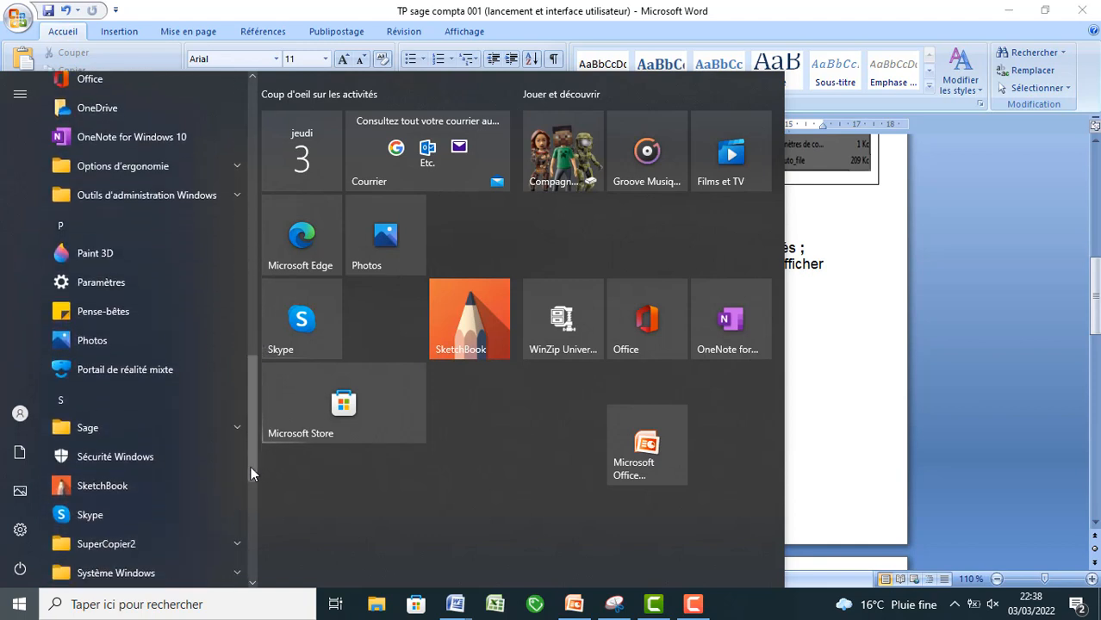
pyautogui.click(97, 430)
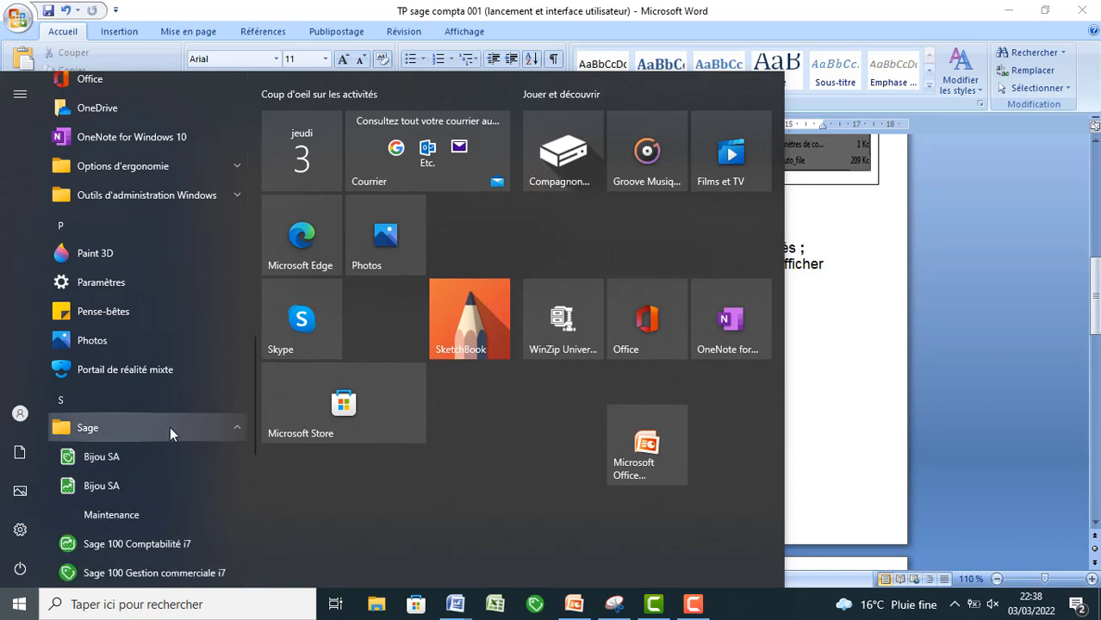
pyautogui.moveTo(250, 432); pyautogui.dragTo(252, 453)
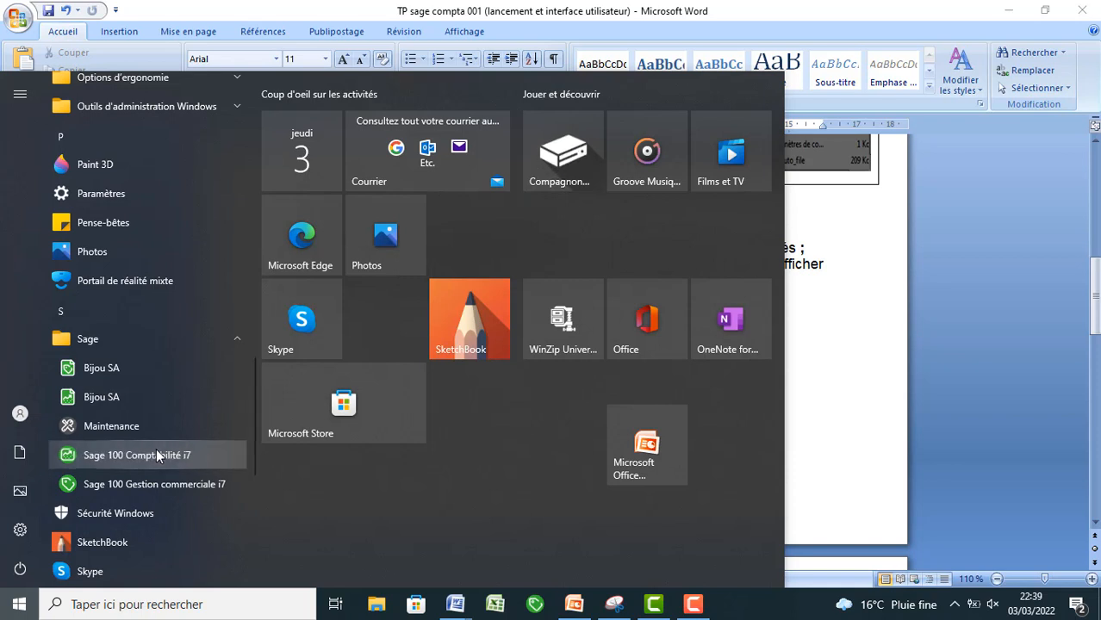
pyautogui.rightClick(222, 453)
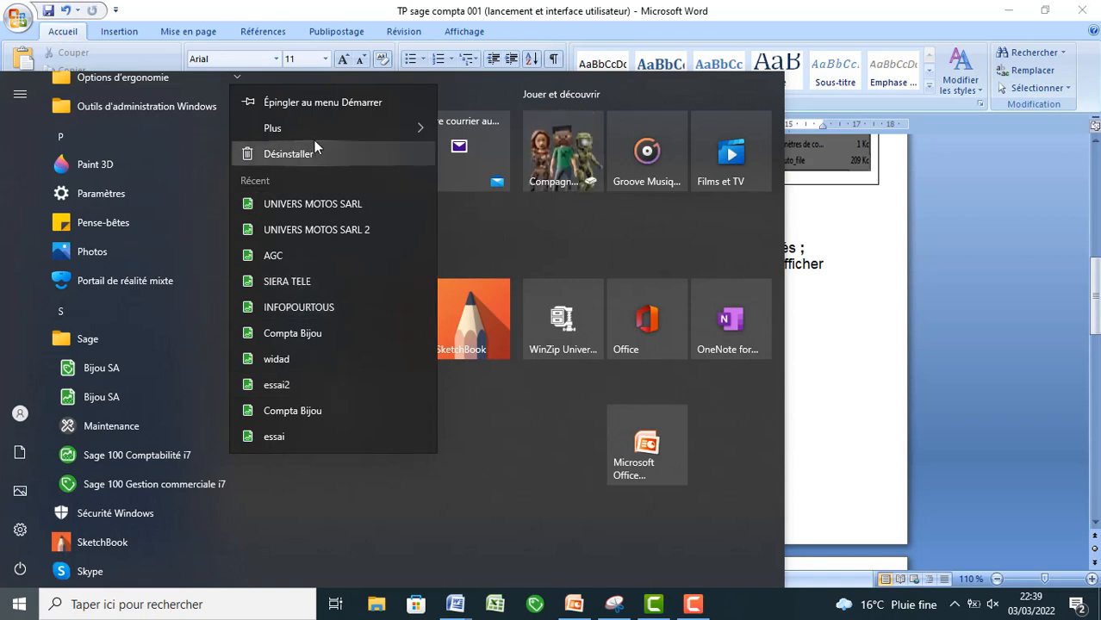
pyautogui.moveTo(316, 134)
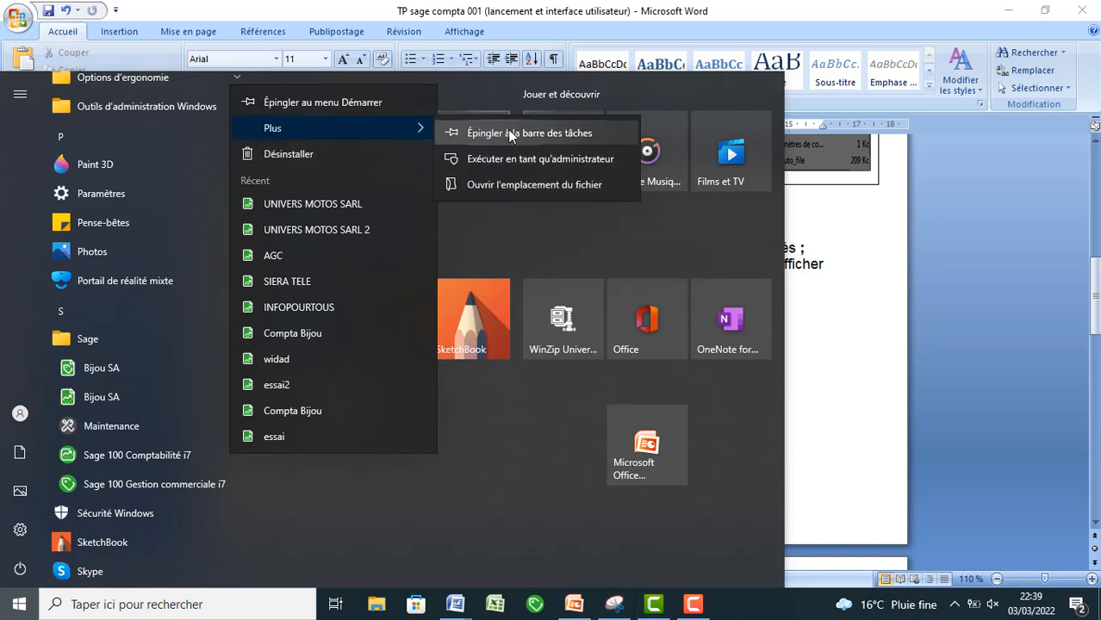
pyautogui.click(511, 134)
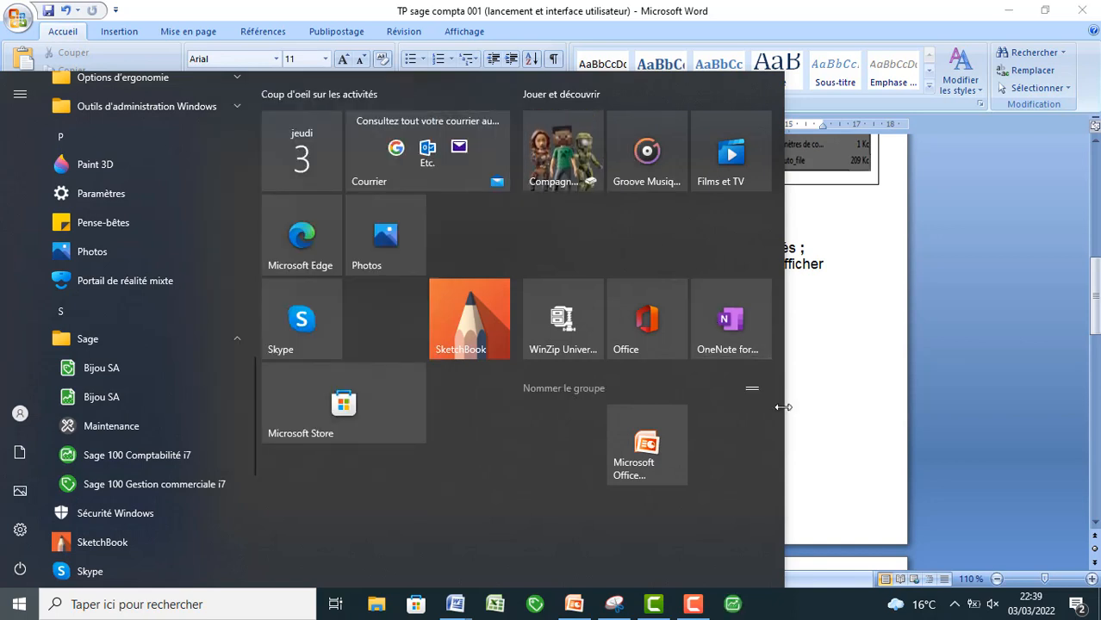
pyautogui.click(936, 402)
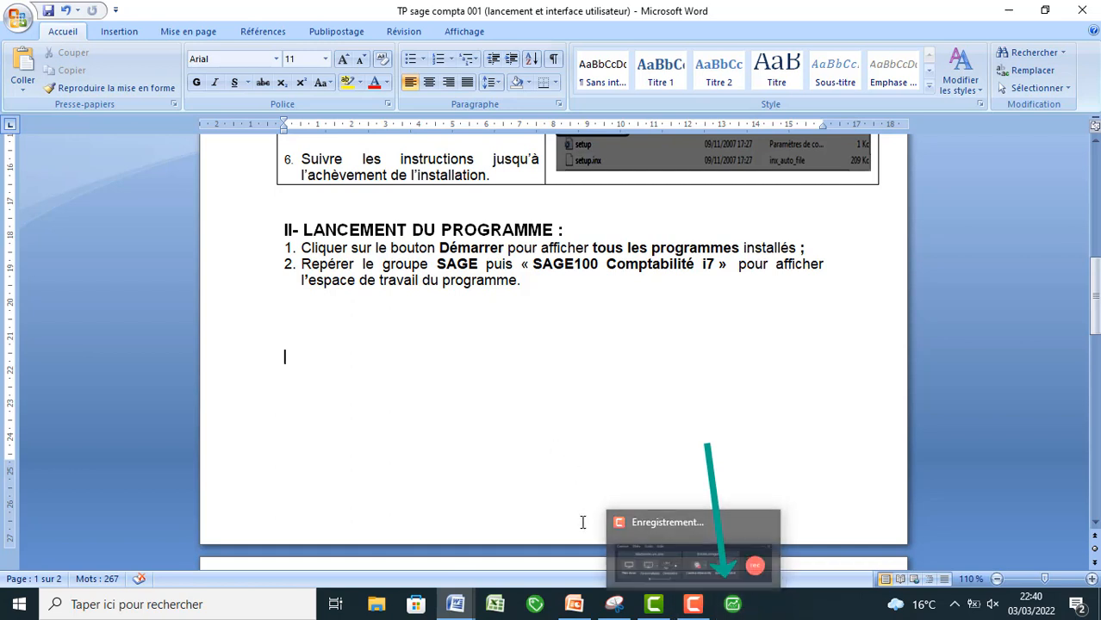
# Launch Sage 100 Comptabilité i7 from its pinned shortcut and bring up section III of the Word document on customising the workspace.
pyautogui.click(737, 605)
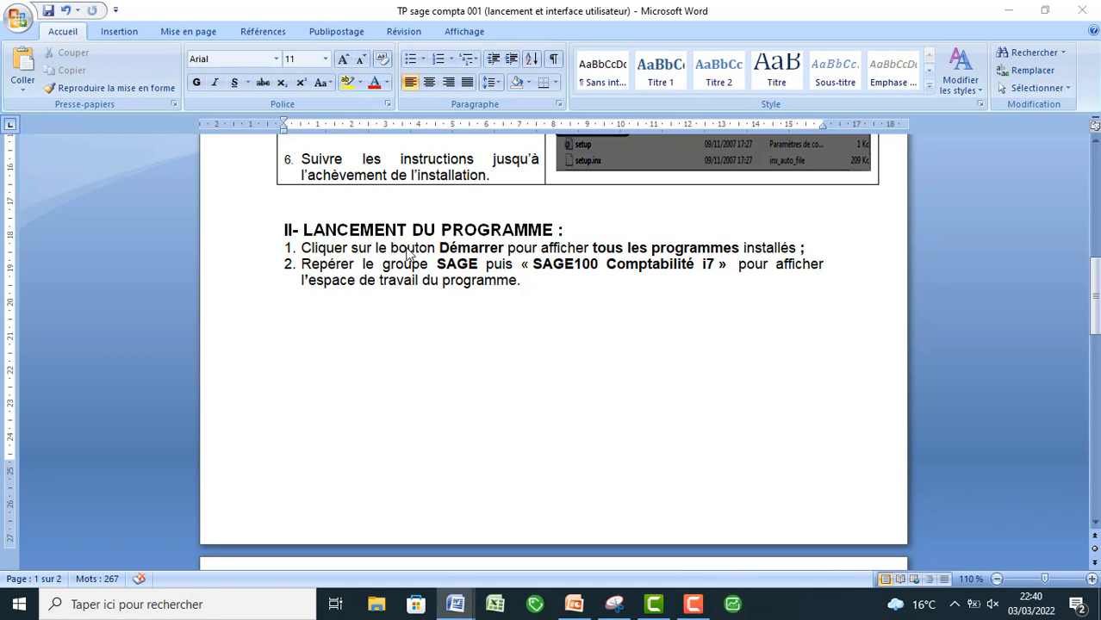
pyautogui.click(1095, 522)
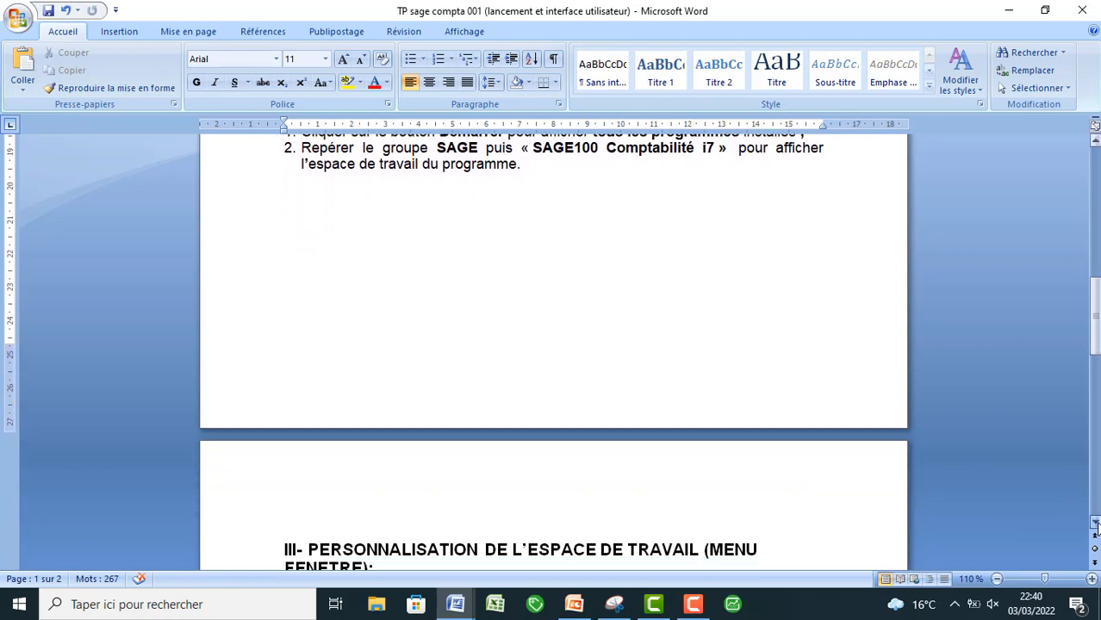
pyautogui.click(1096, 523)
pyautogui.click(1096, 523)
pyautogui.click(1096, 523)
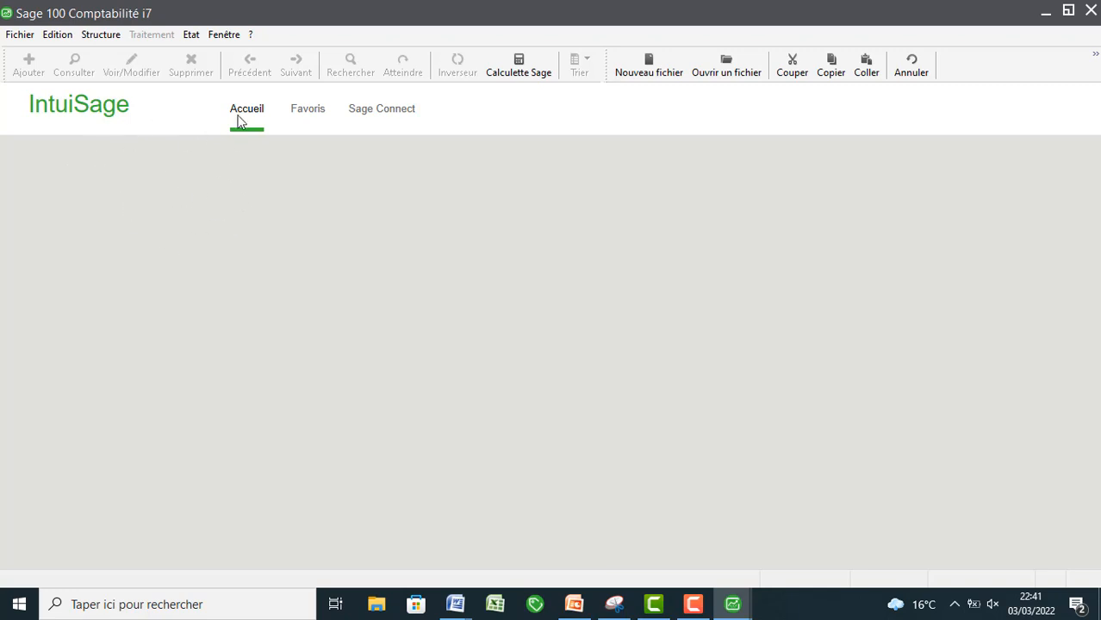
# View the IntuiSage Favoris page in Sage 100 Comptabilité and return to the Accueil page.
pyautogui.click(305, 112)
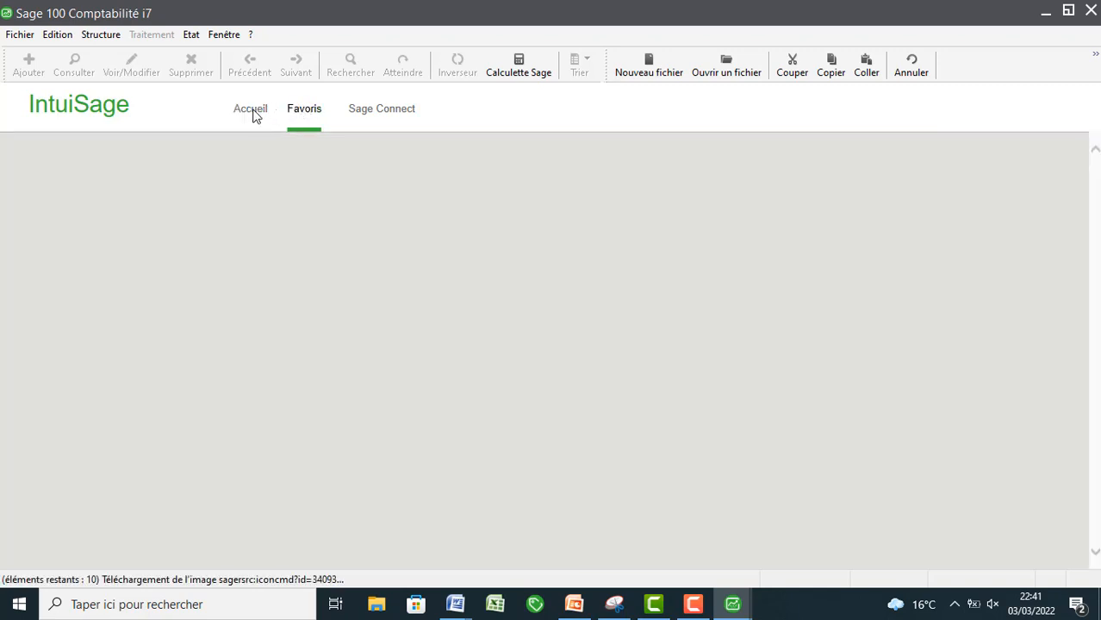
pyautogui.click(252, 110)
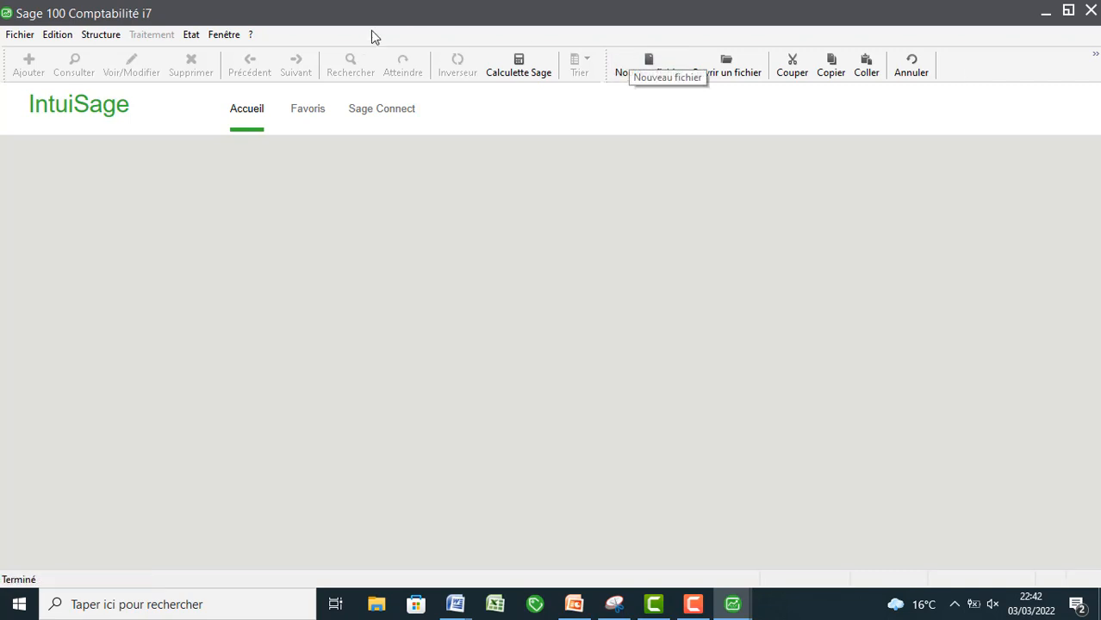
# Display the vertical bar in the Sage workspace and turn on Mode assistant.
pyautogui.click(222, 36)
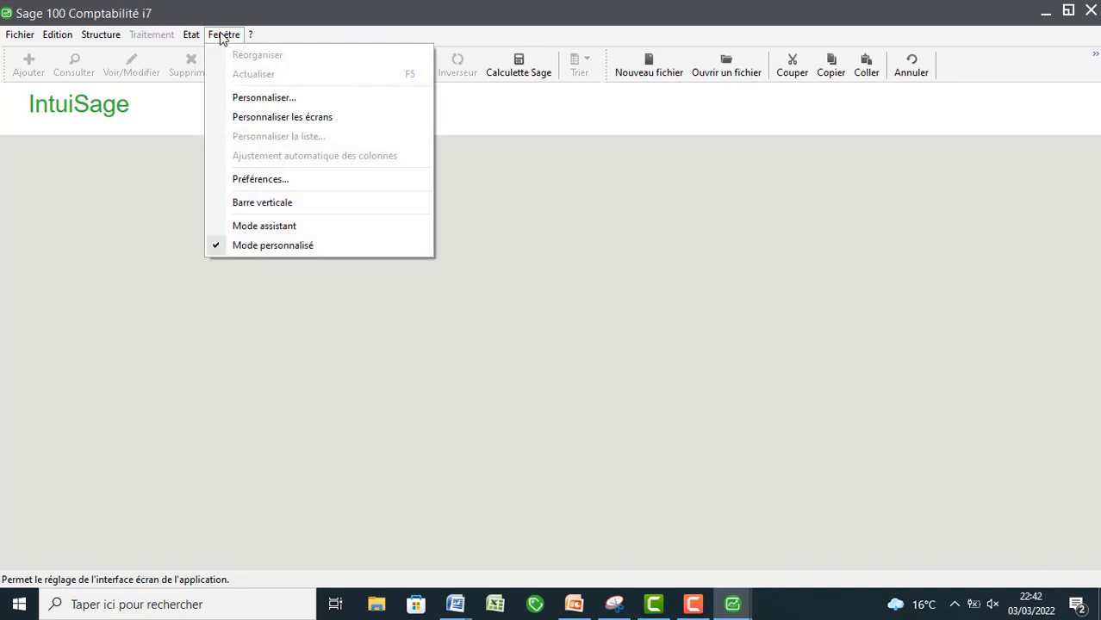
pyautogui.click(242, 203)
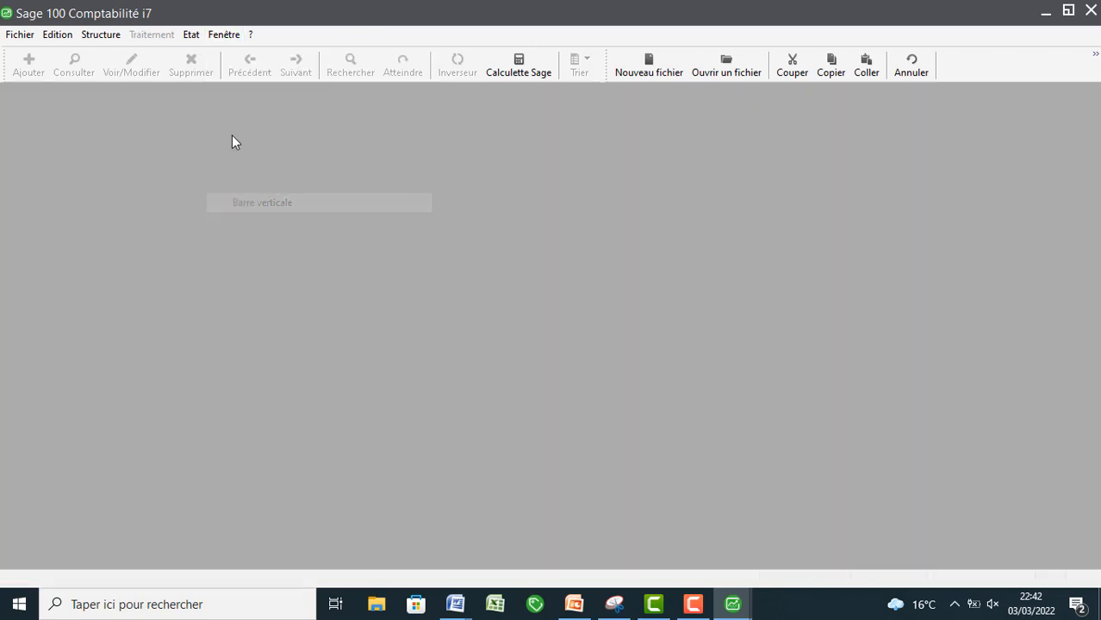
pyautogui.click(224, 36)
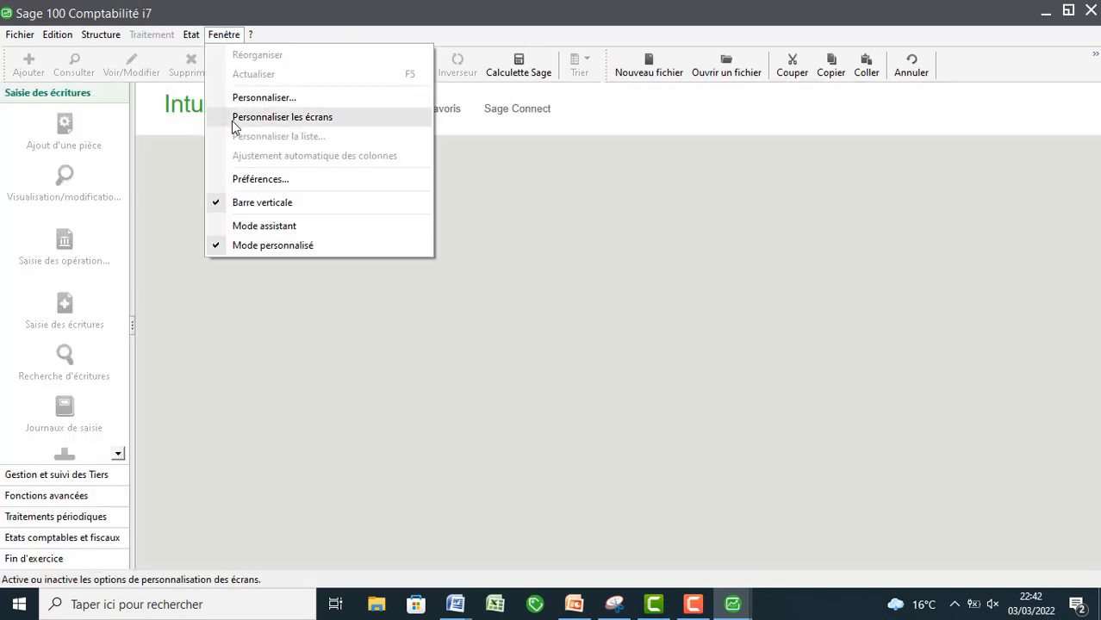
pyautogui.click(248, 228)
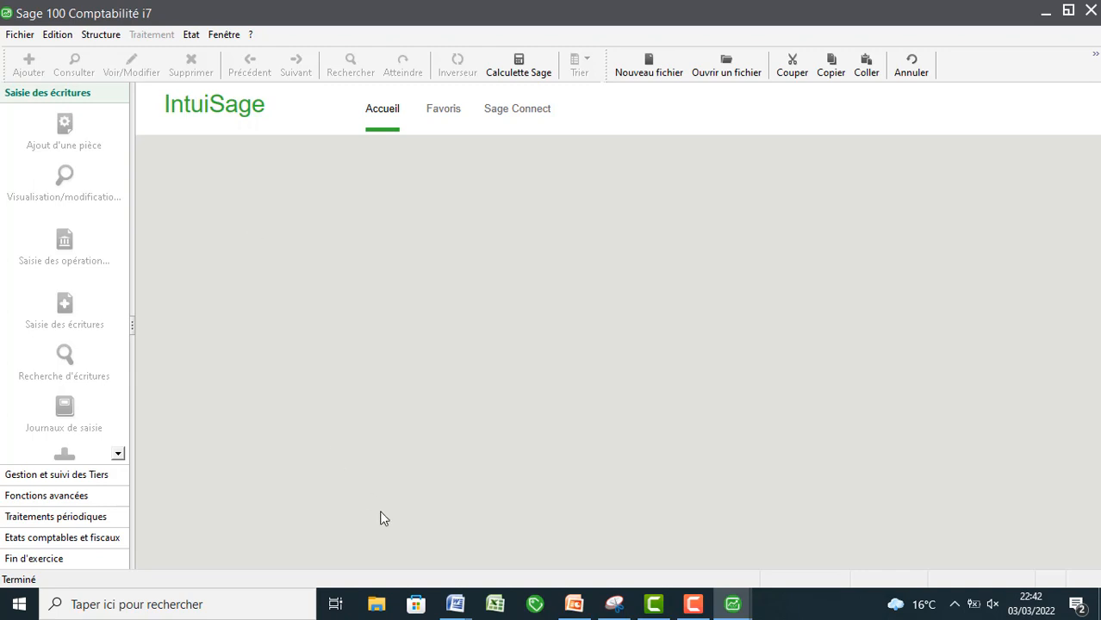
# Consult the section III instructions in the Word document "TP sage compta 001" and return to Sage 100 Comptabilité.
pyautogui.click(455, 605)
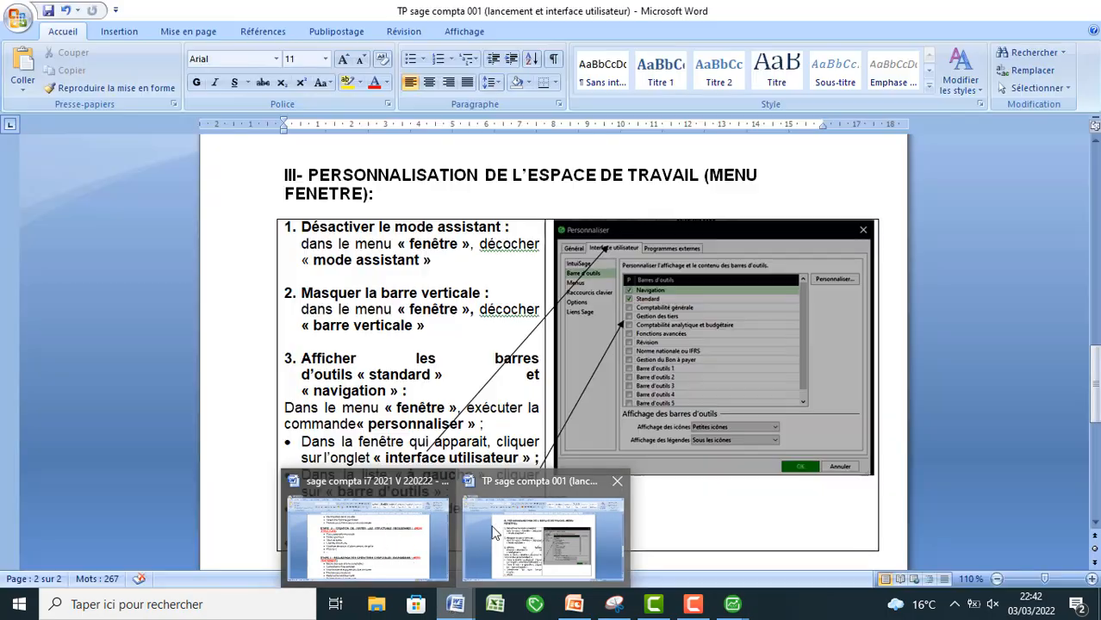
pyautogui.click(495, 533)
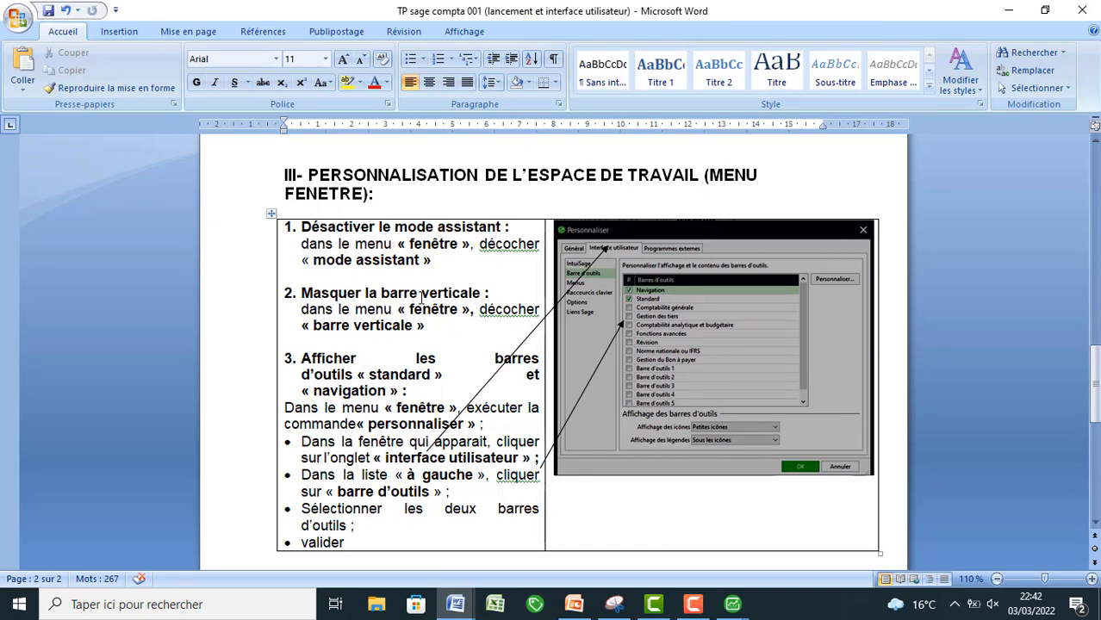
pyautogui.hotkey('alt', 'Tab')
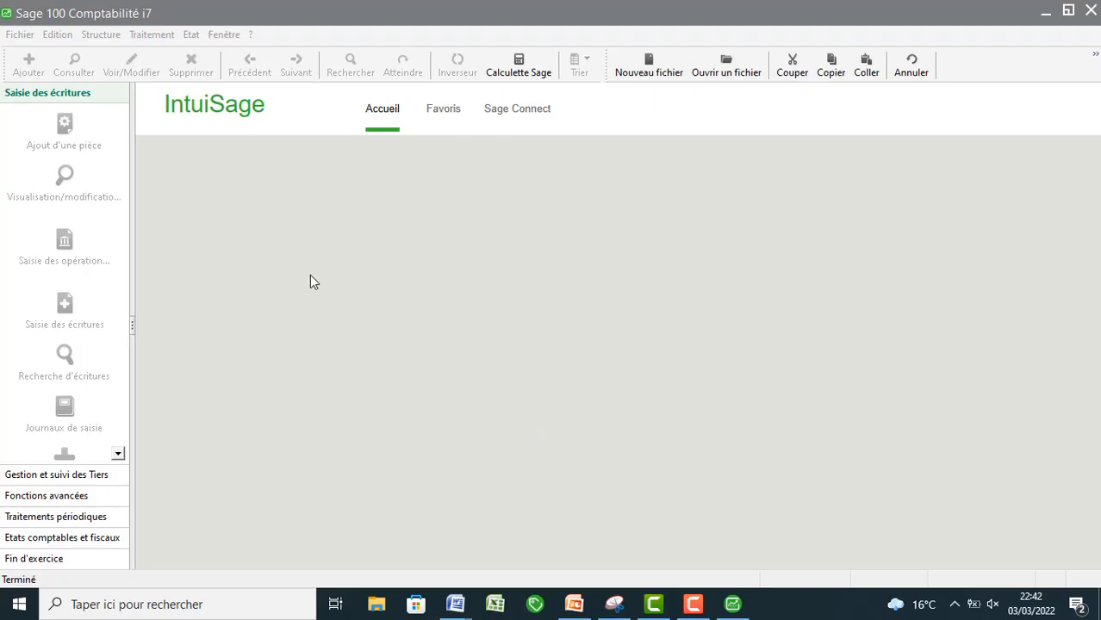
# Examine the commands grouped under Edition and Structure without running any of them.
pyautogui.click(35, 39)
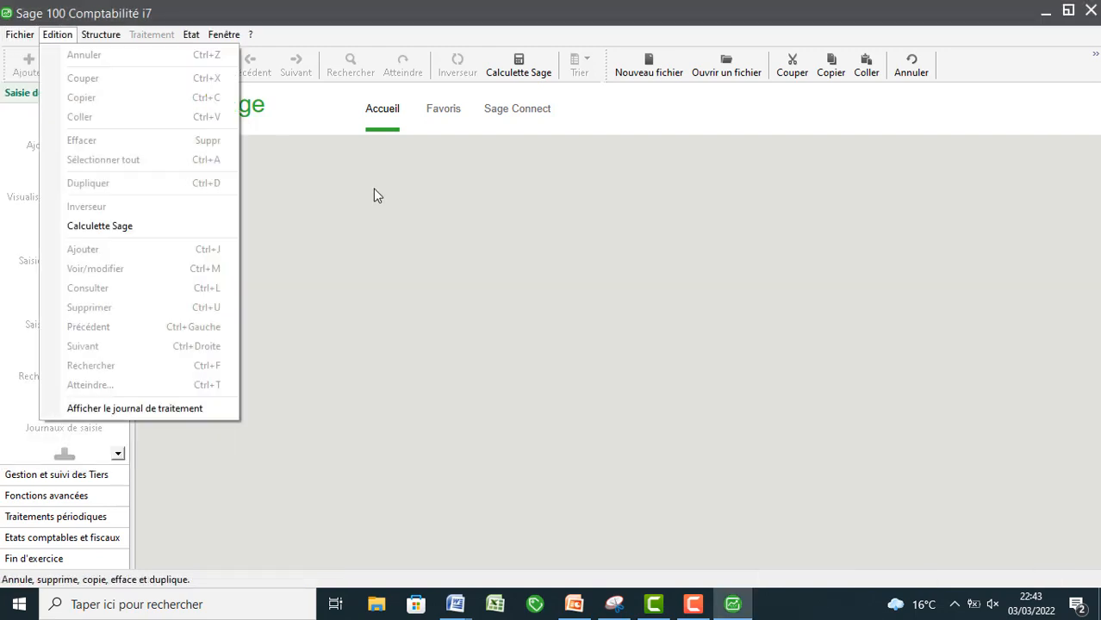
pyautogui.click(373, 188)
pyautogui.click(97, 39)
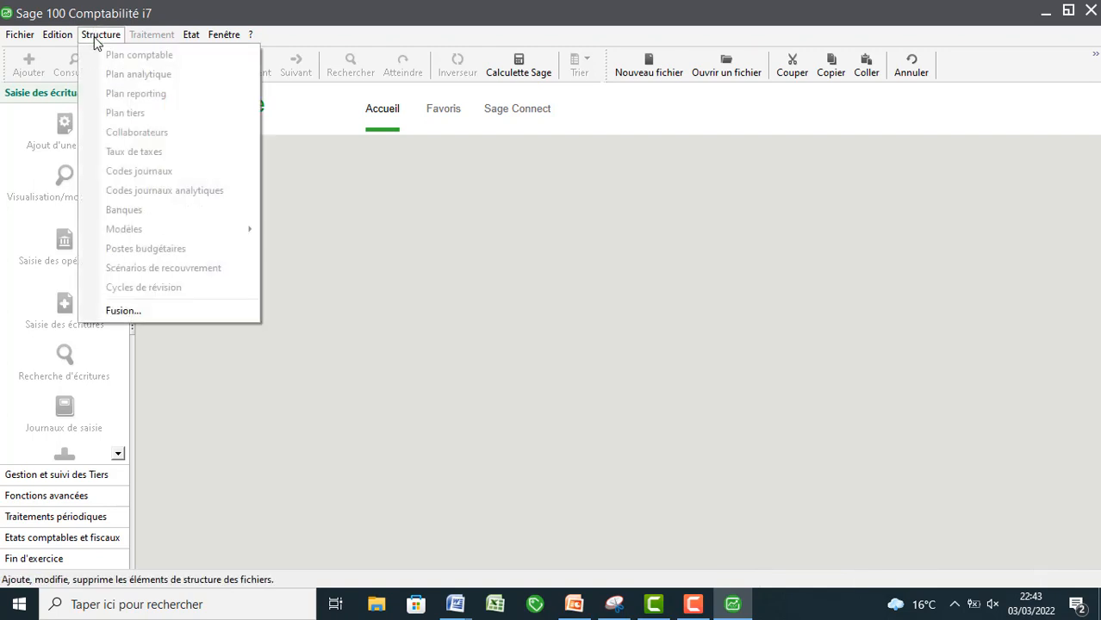
pyautogui.click(379, 282)
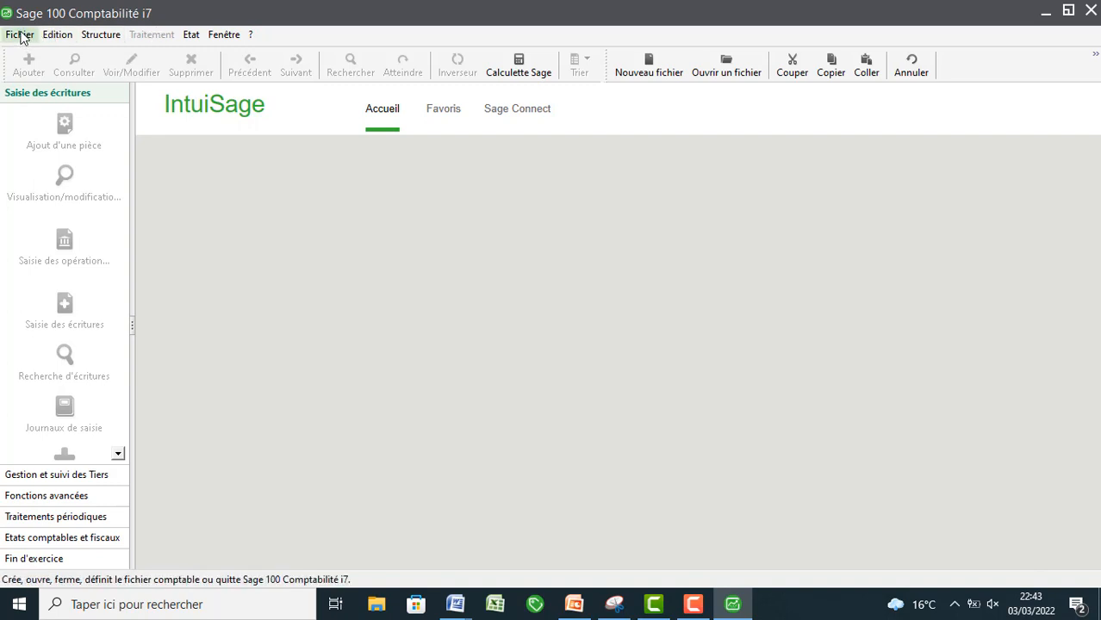
pyautogui.click(95, 37)
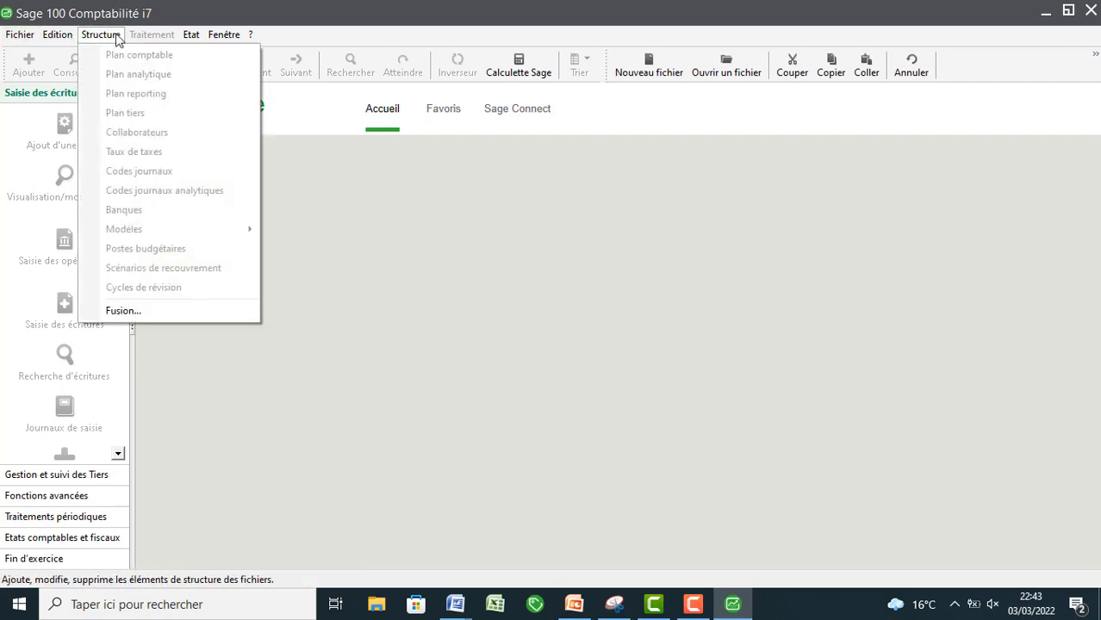
pyautogui.click(147, 42)
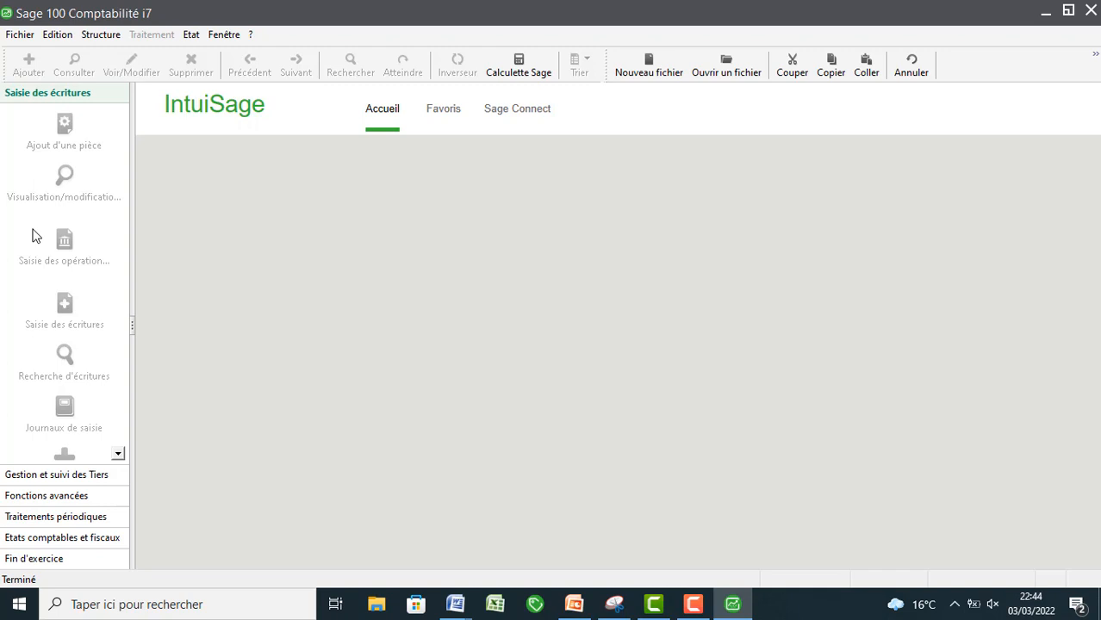
# Hide the vertical bar and display it again.
pyautogui.click(222, 36)
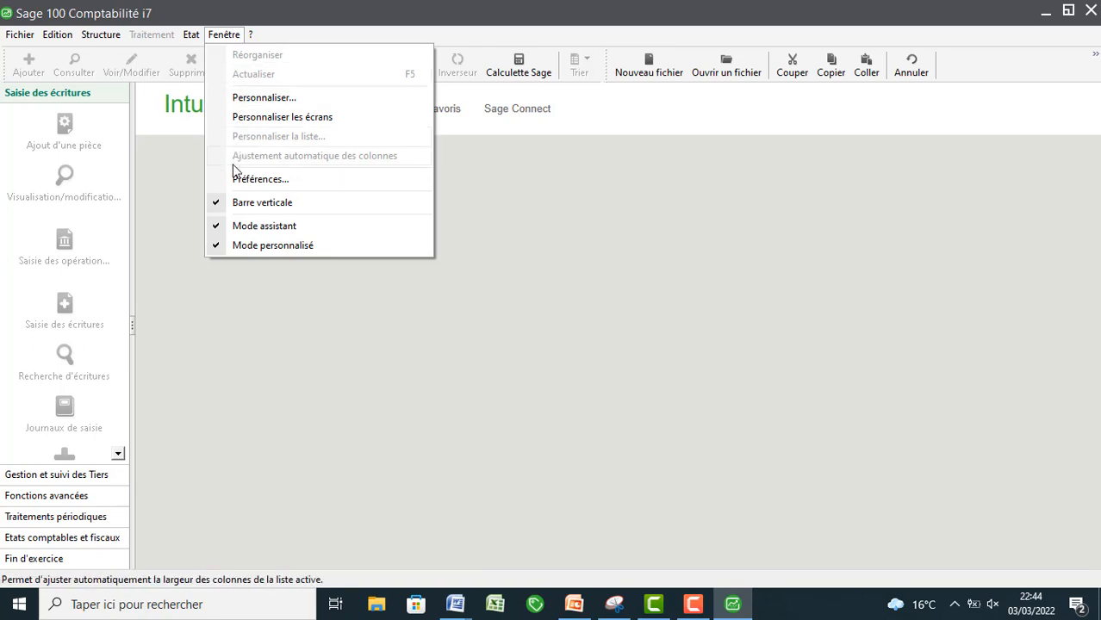
pyautogui.click(233, 207)
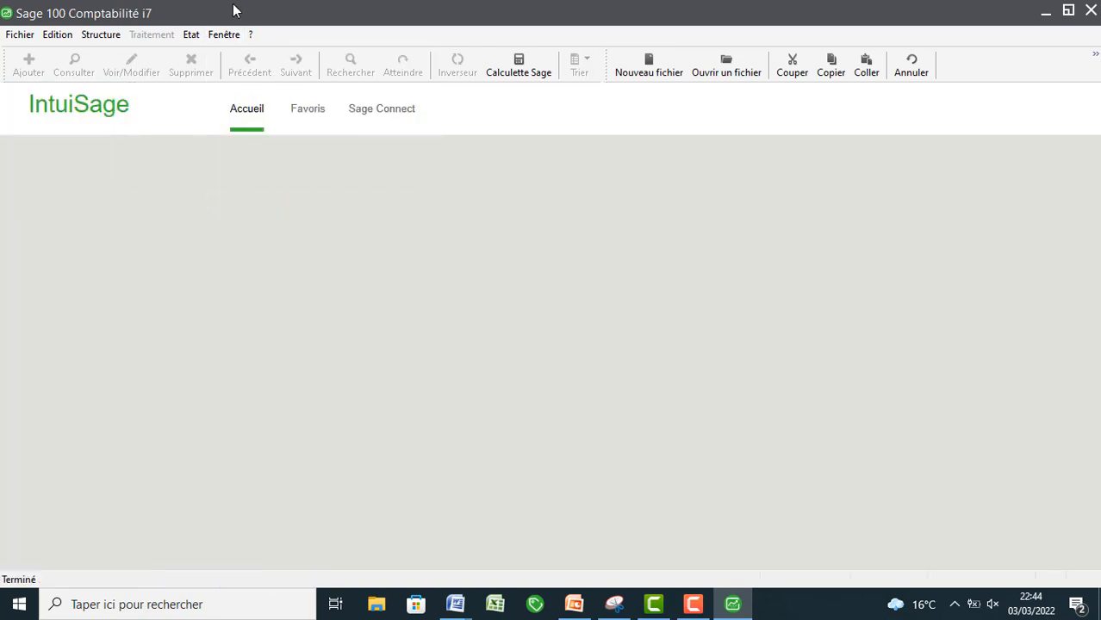
pyautogui.click(226, 35)
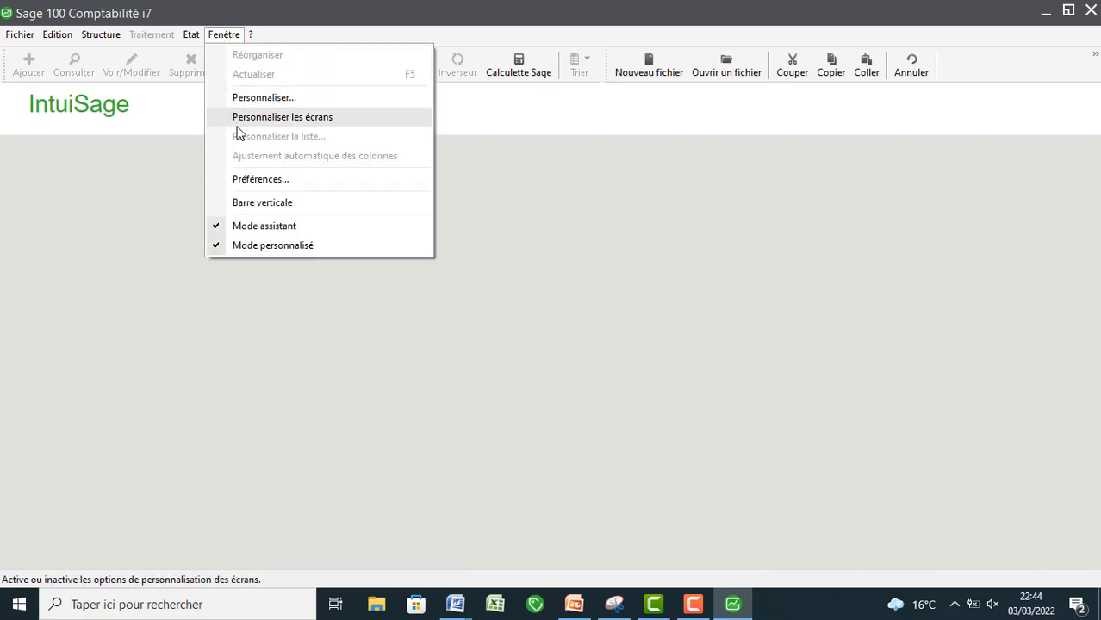
pyautogui.click(243, 203)
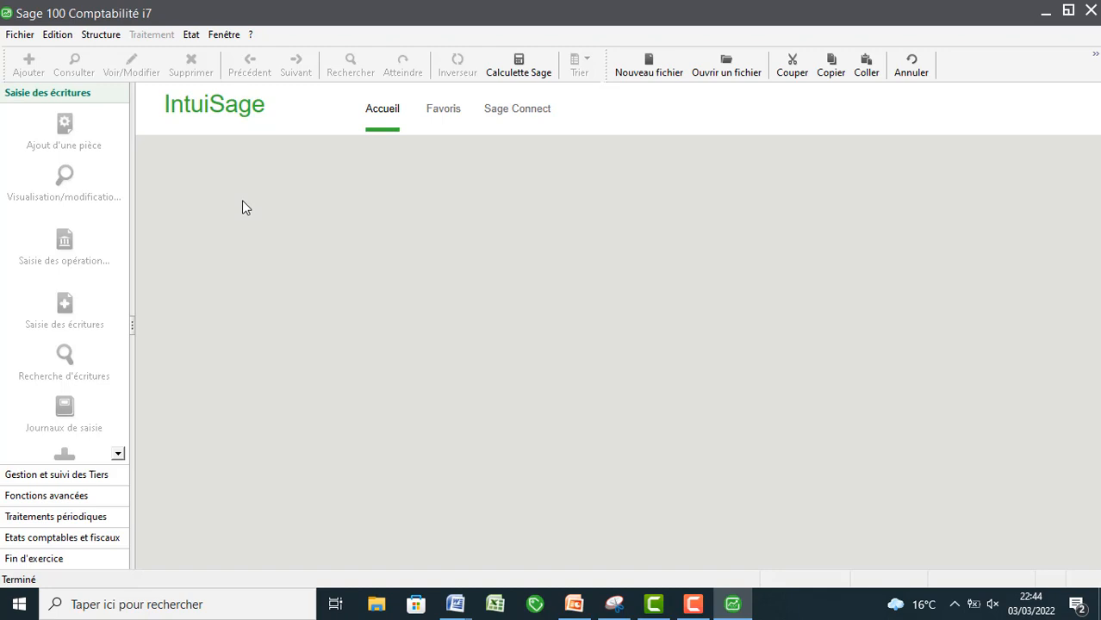
# Hide the vertical bar in the Sage workspace and turn off Mode assistant.
pyautogui.click(234, 38)
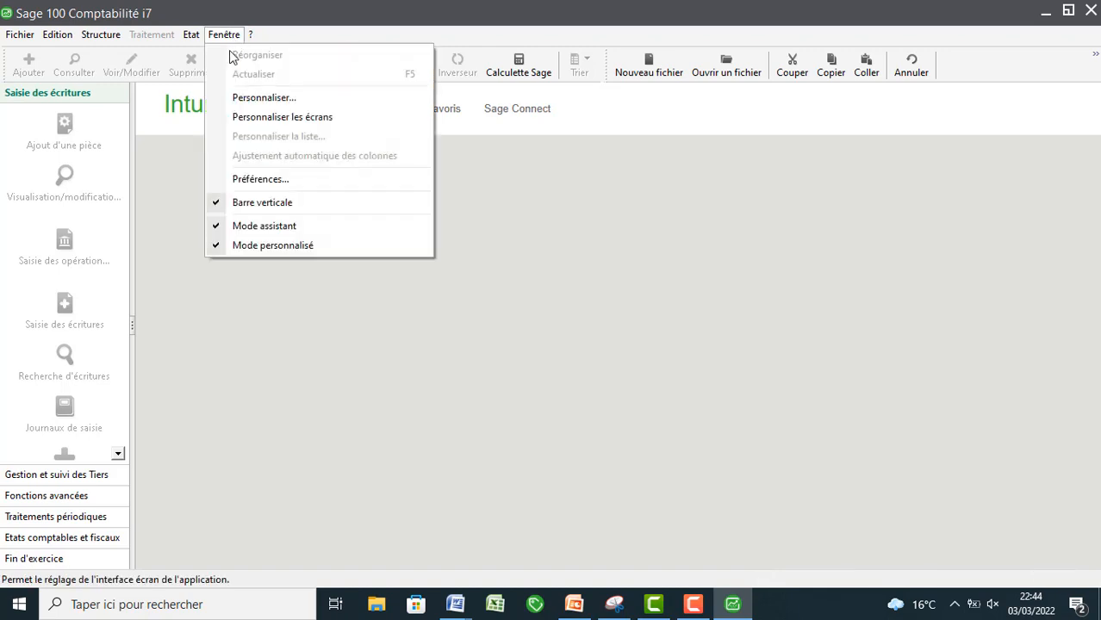
pyautogui.click(247, 204)
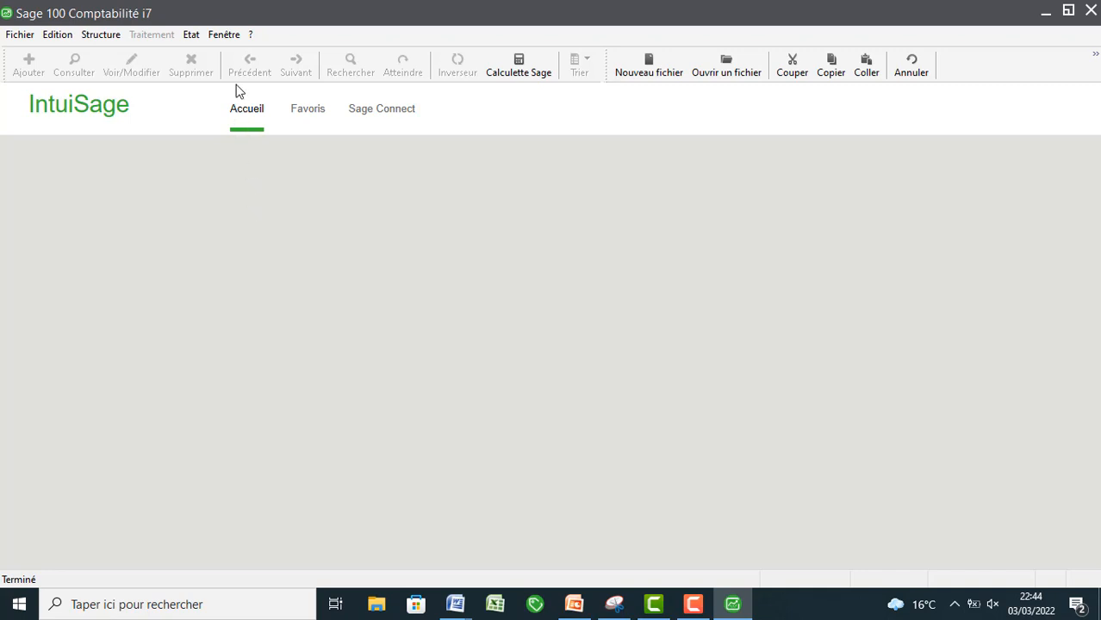
pyautogui.click(225, 36)
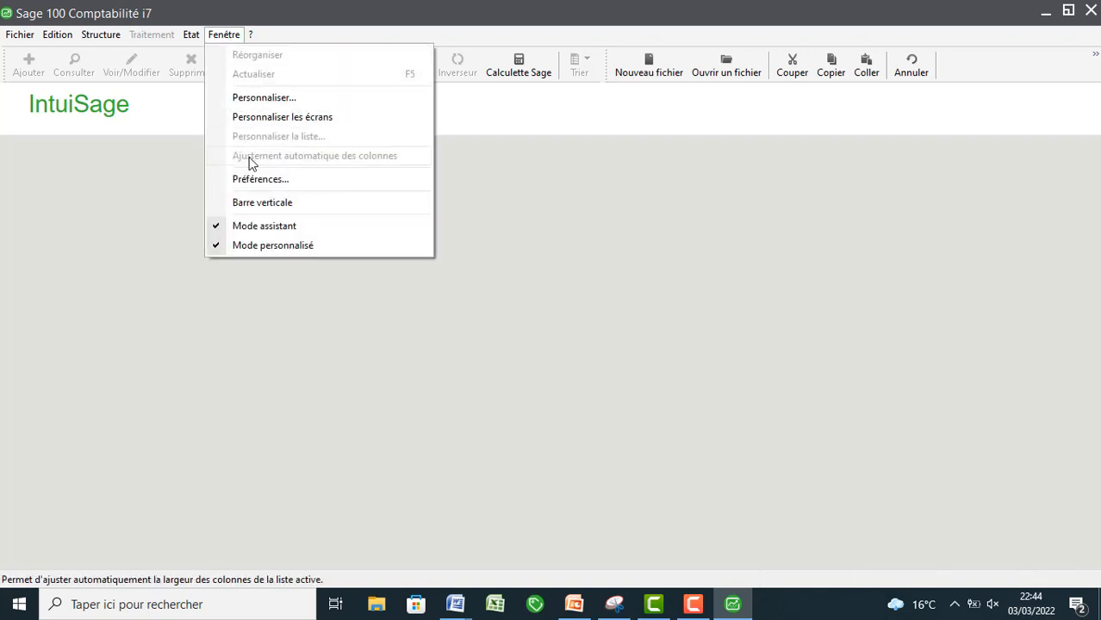
pyautogui.click(249, 228)
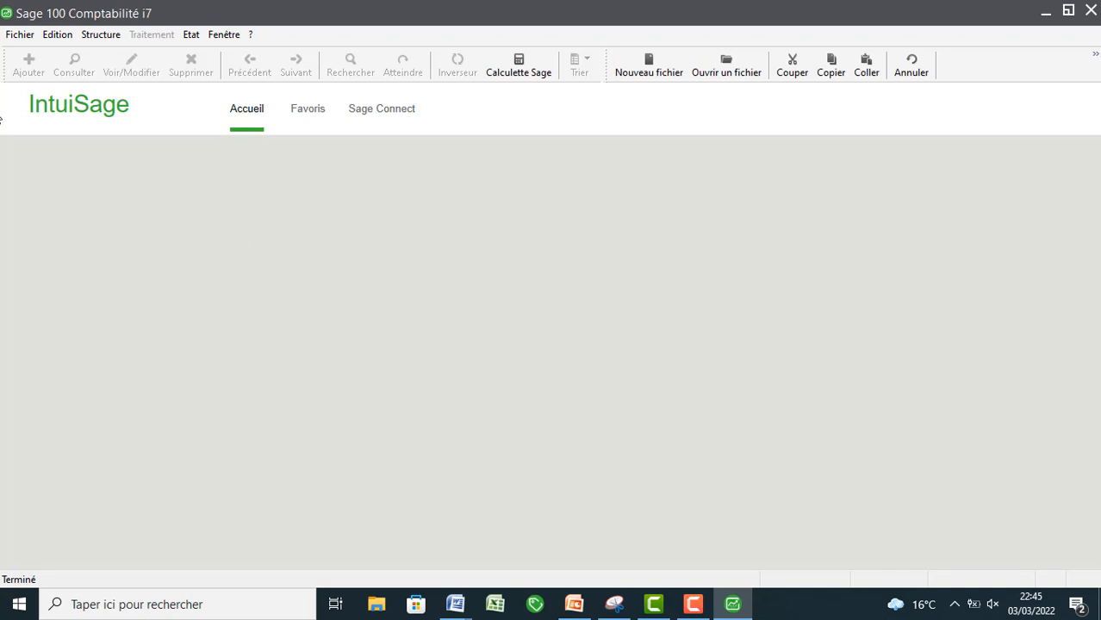
pyautogui.click(523, 74)
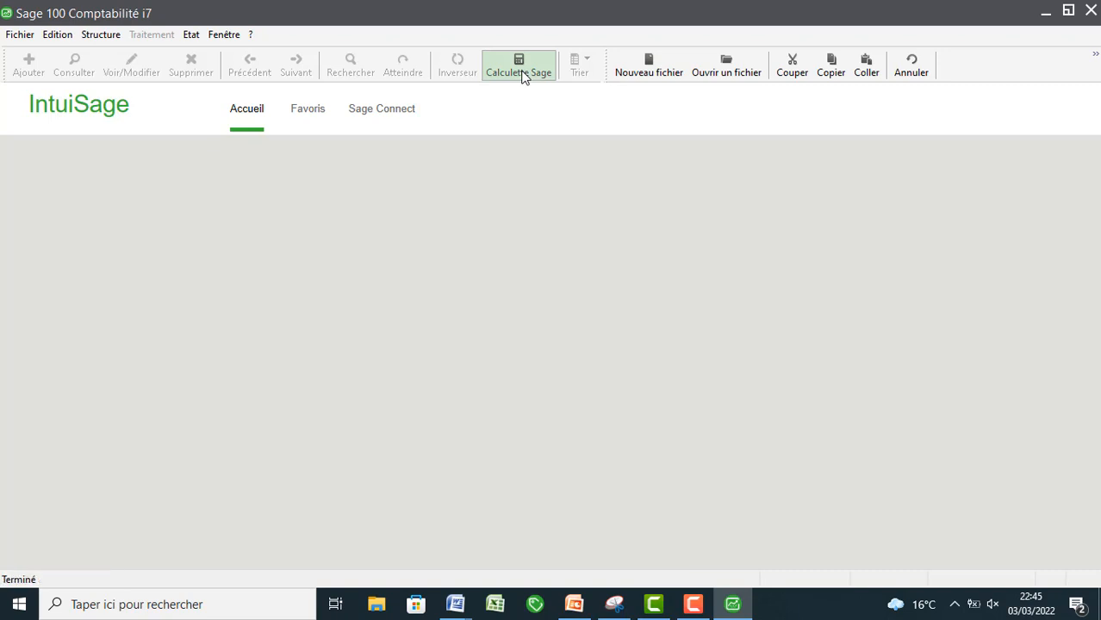
# Enable the Comptabilité générale toolbar in the user interface customisation settings and apply the change.
pyautogui.click(229, 37)
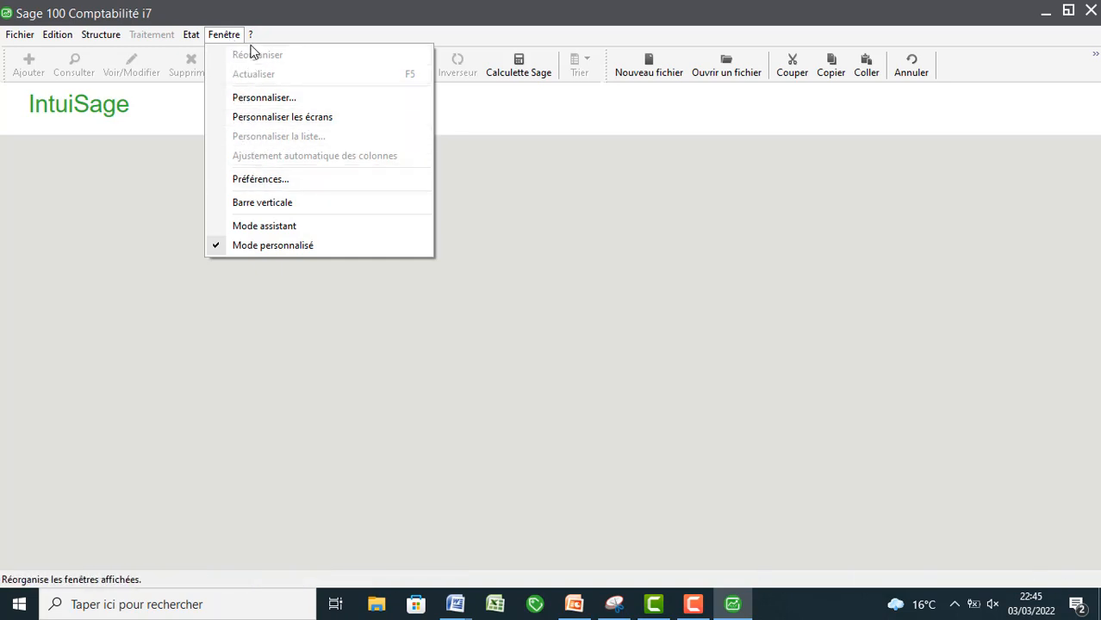
pyautogui.click(283, 101)
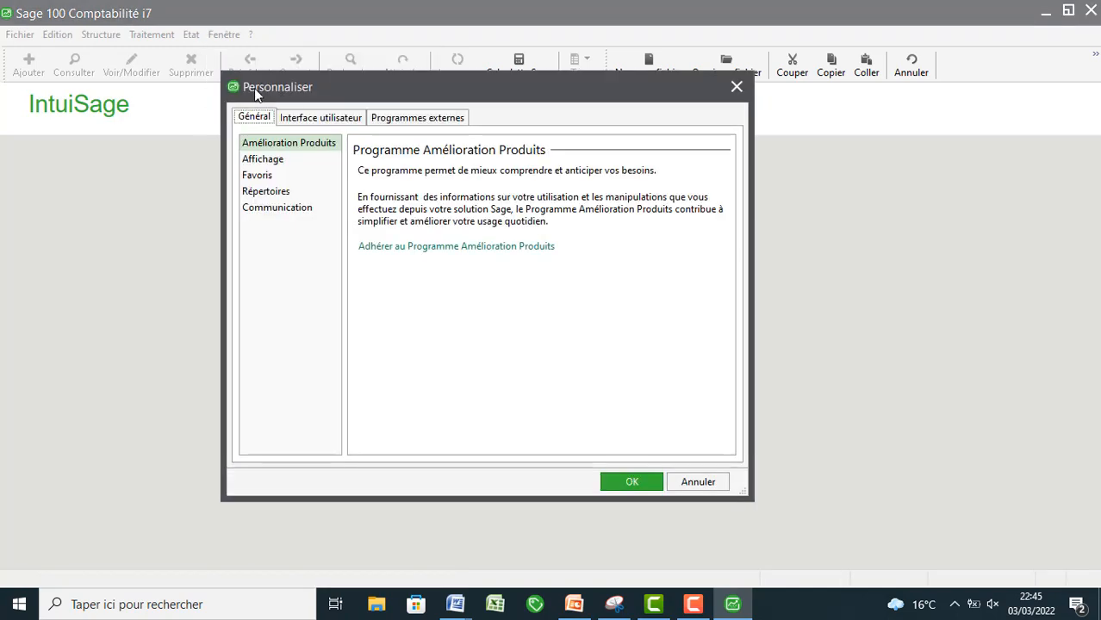
pyautogui.click(302, 124)
pyautogui.click(408, 122)
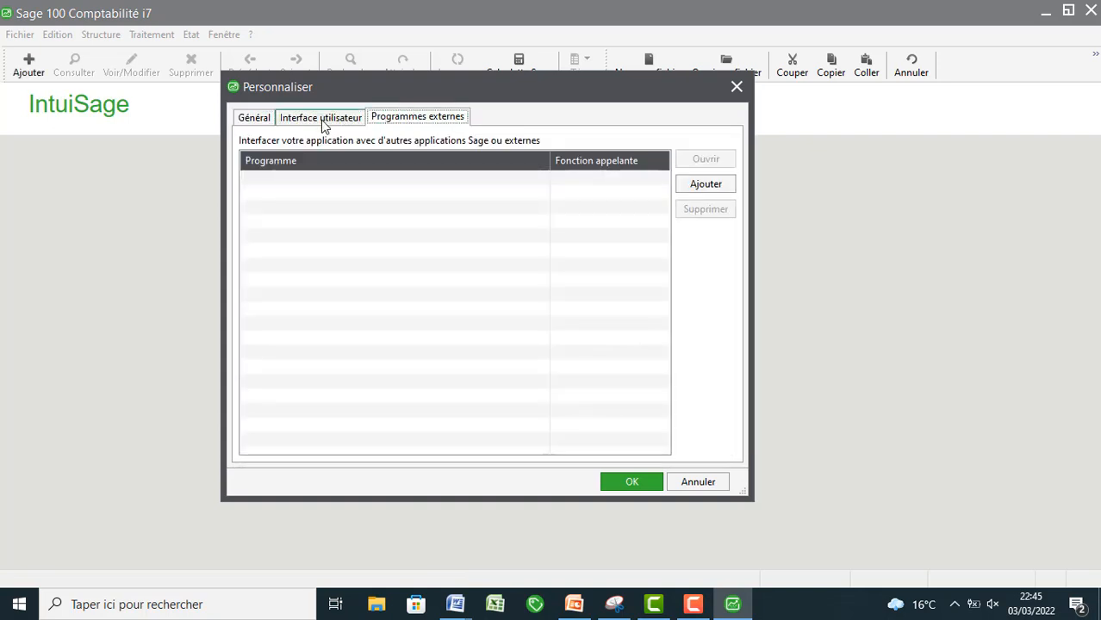
pyautogui.click(261, 117)
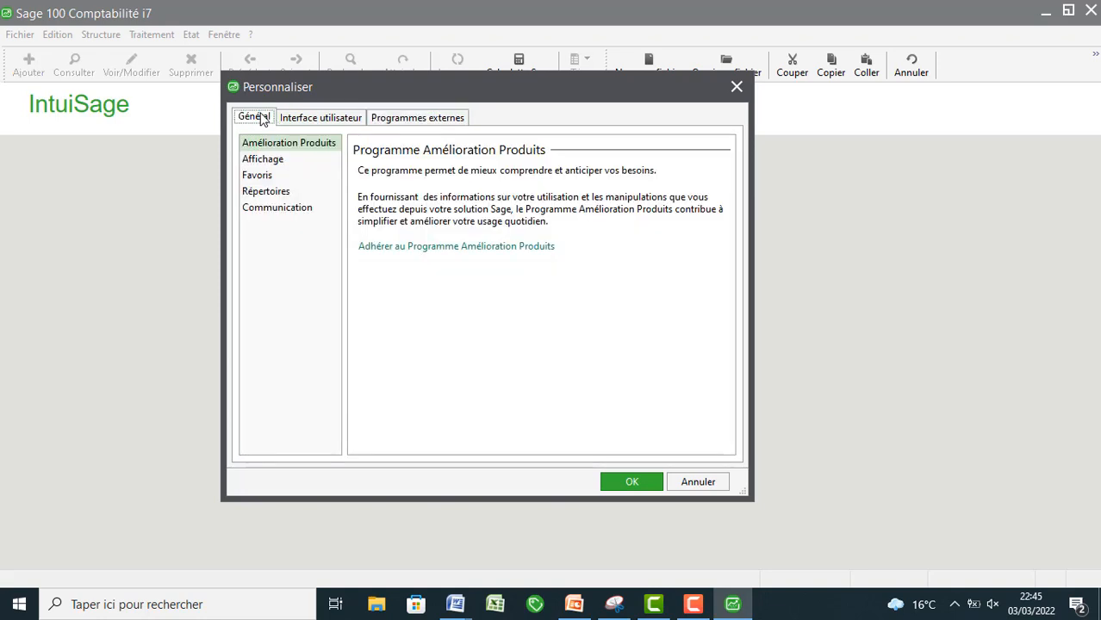
pyautogui.click(290, 116)
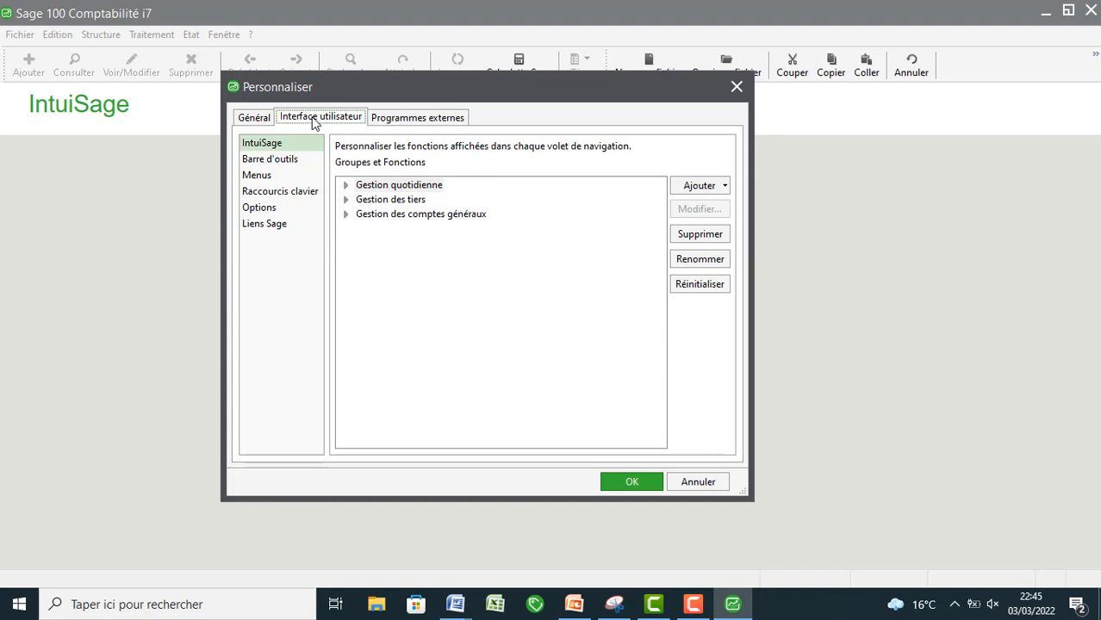
pyautogui.click(281, 160)
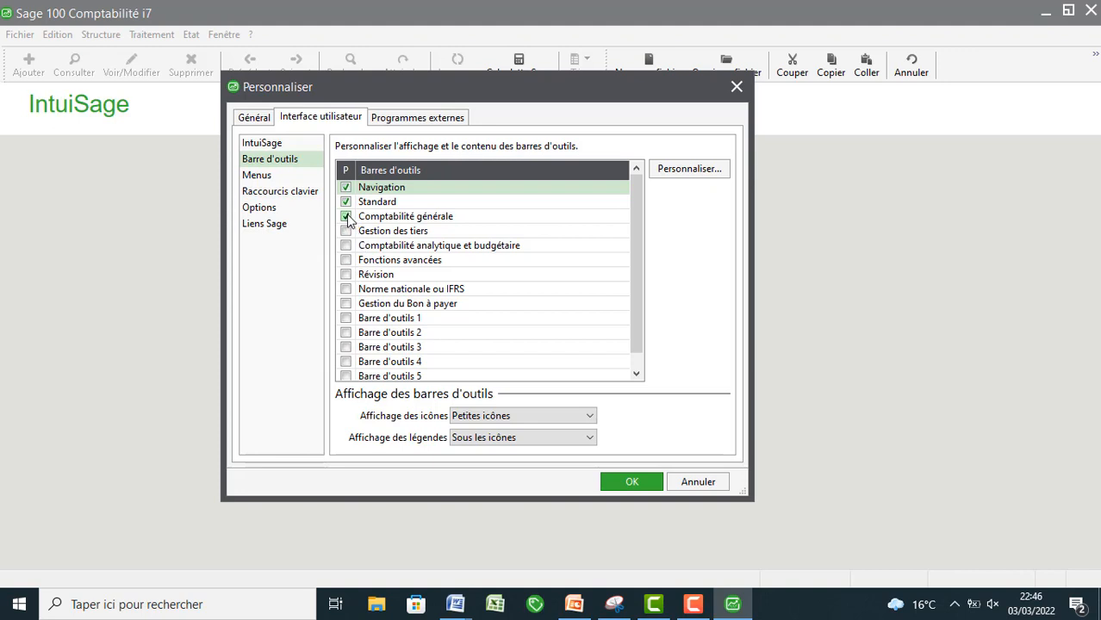
pyautogui.click(633, 480)
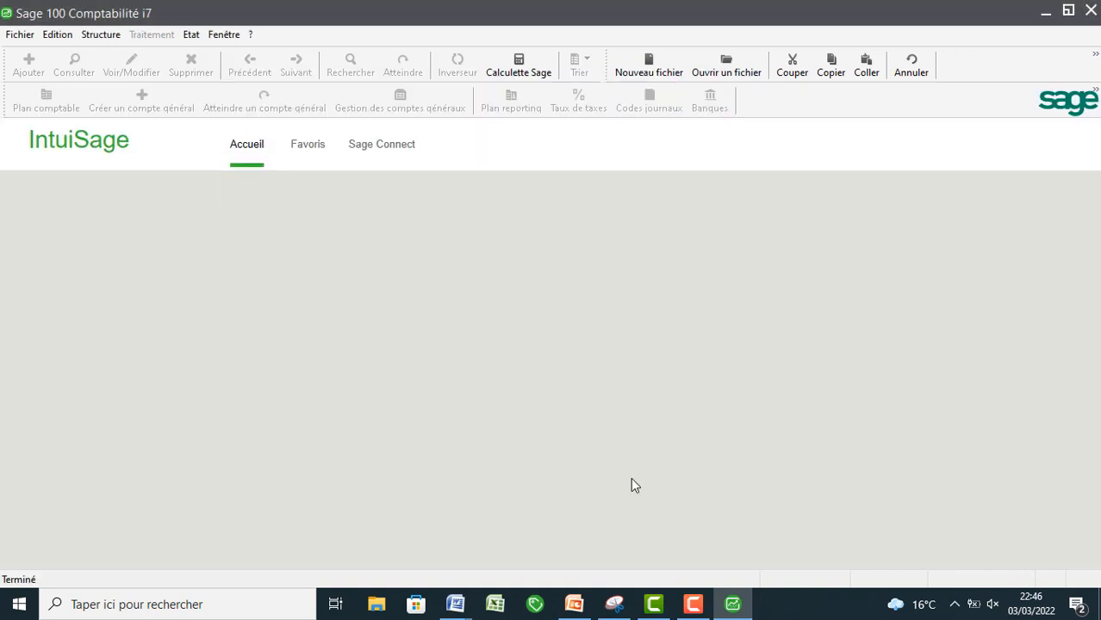